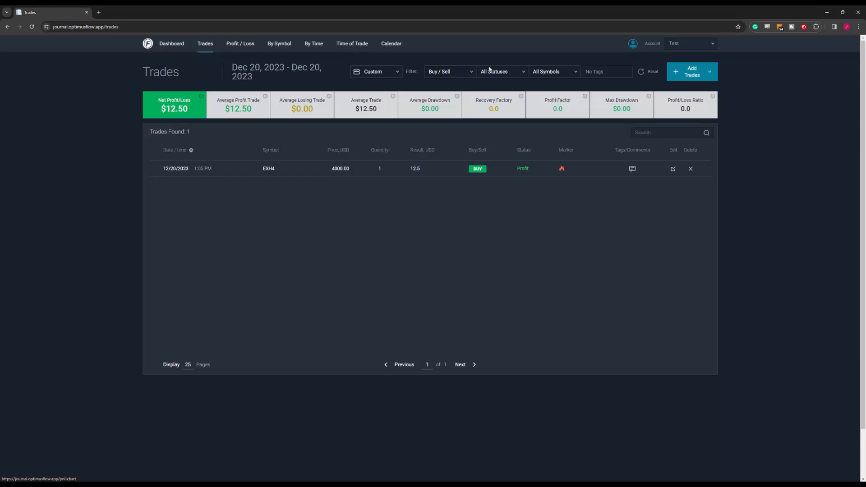
- View the Dashboard's summary of profit, loss and recent trades, and return to the Trades page
left_click_drag(614, 150, 654, 158)
left_click(654, 158)
left_click(147, 45)
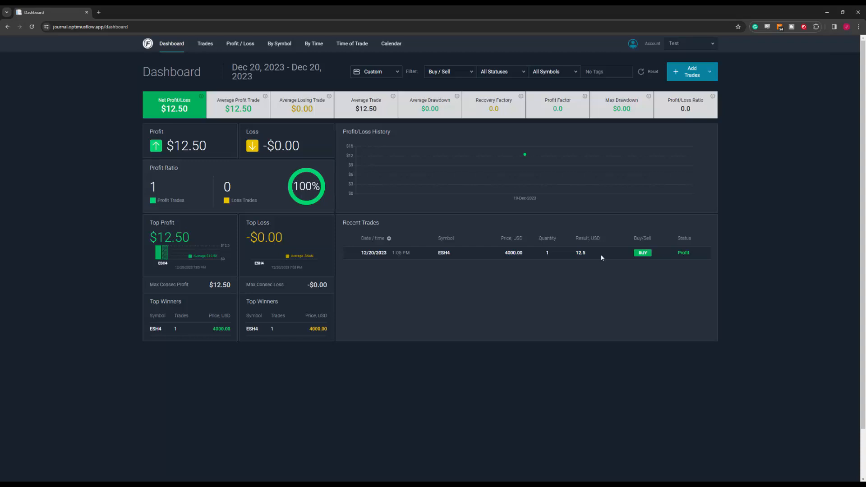
left_click(209, 50)
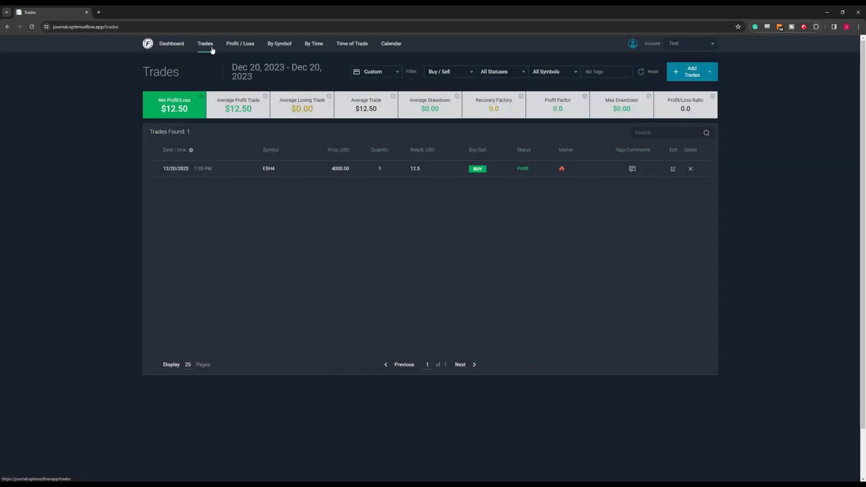
- Open the tags and comments of the ESH4 trade and enter the comment "Hello world"
left_click_drag(614, 152, 648, 154)
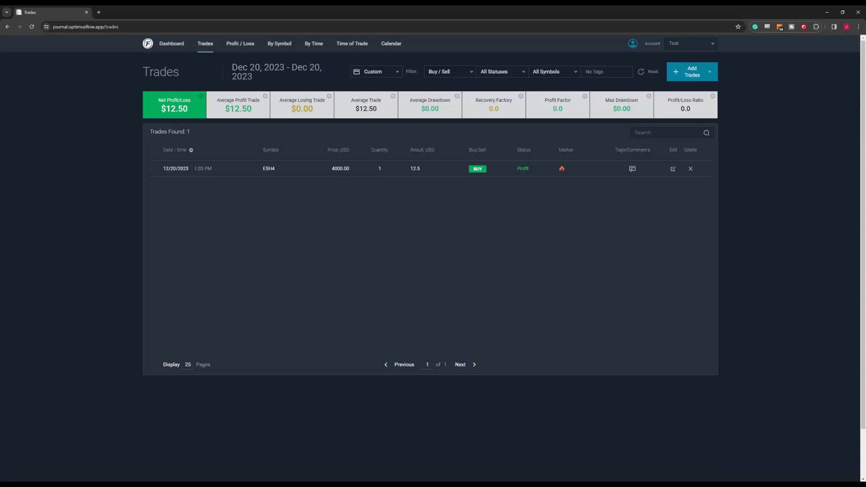
double_click(647, 152)
left_click(648, 151)
left_click(632, 171)
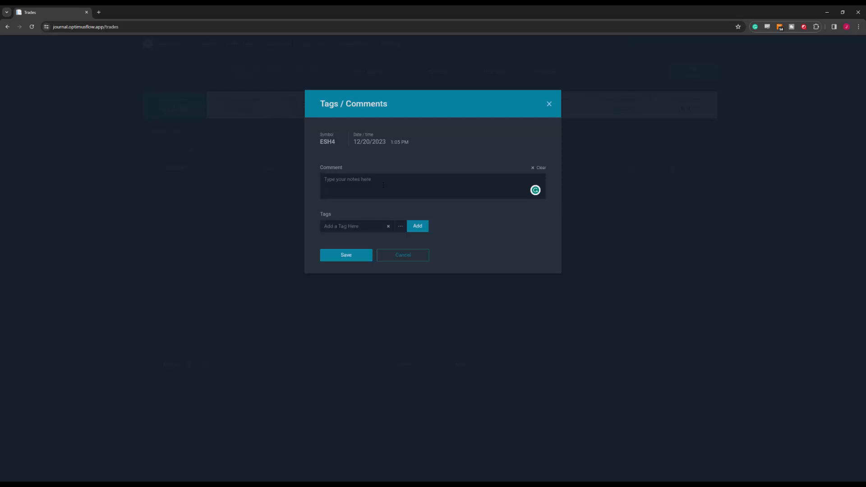
type("Hello world")
left_click_drag(365, 182, 302, 185)
left_click(352, 180)
- Review the preset tags and add Low Volatility to the ESH4 trade
left_click(401, 231)
scroll(460, 225, "down", 6)
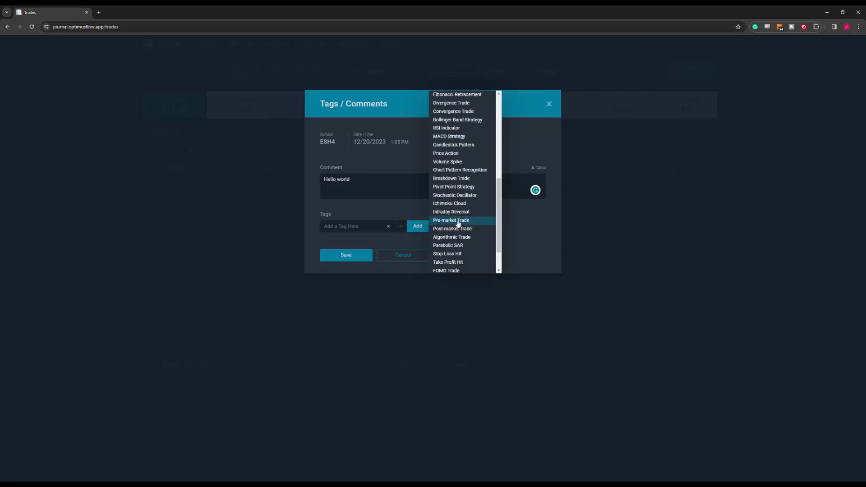
scroll(458, 224, "up", 7)
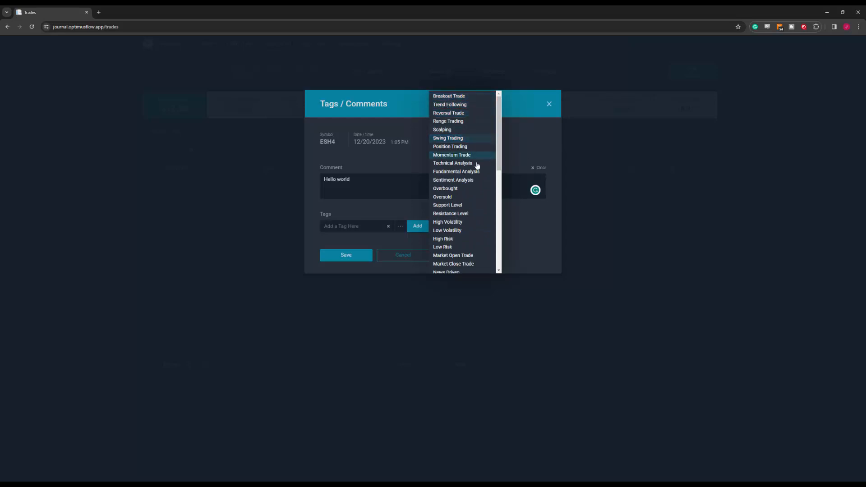
scroll(477, 166, "down", 2)
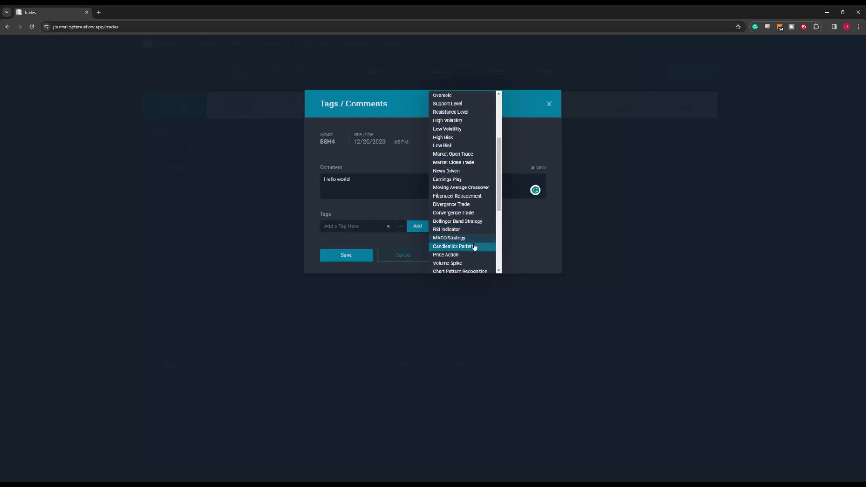
scroll(471, 249, "down", 1)
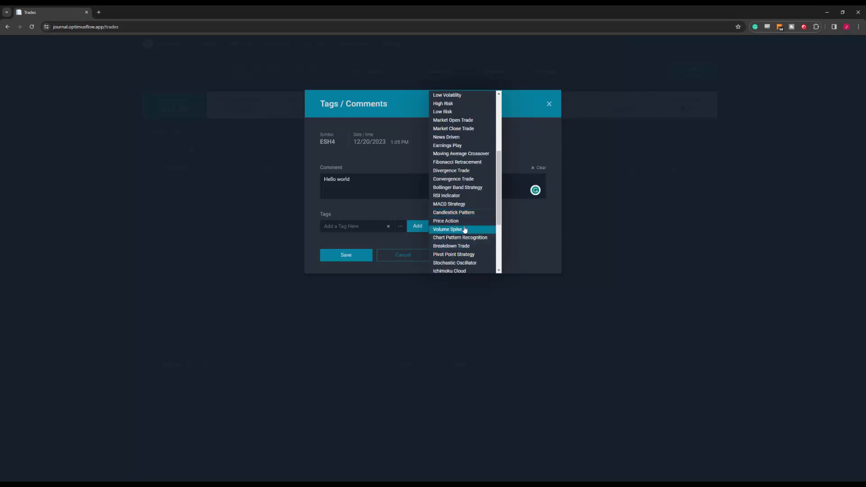
scroll(461, 244, "down", 1)
scroll(473, 240, "down", 2)
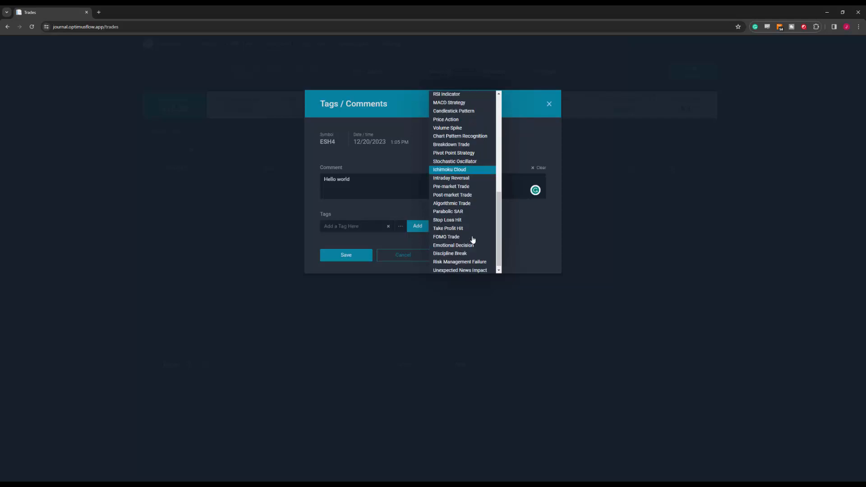
scroll(471, 238, "down", 1)
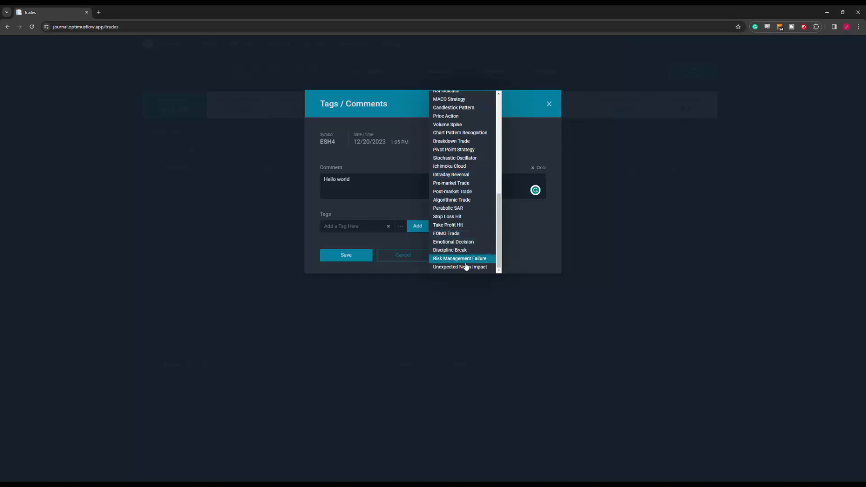
scroll(467, 183, "up", 2)
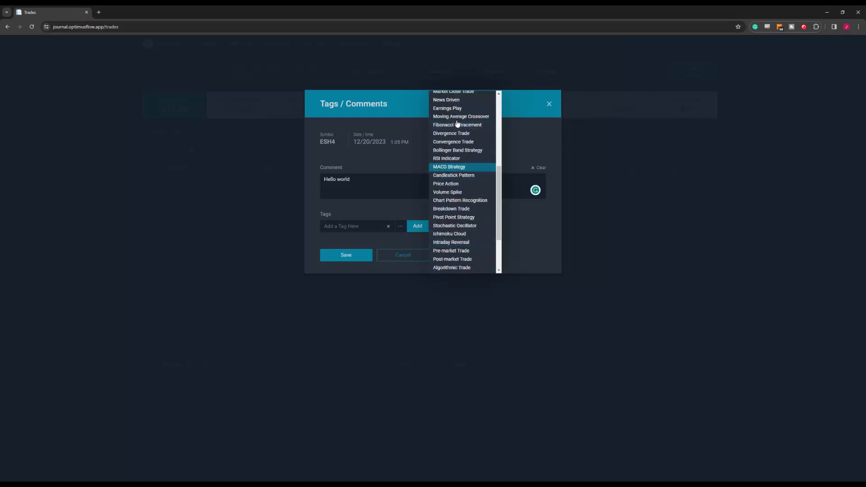
scroll(452, 171, "up", 5)
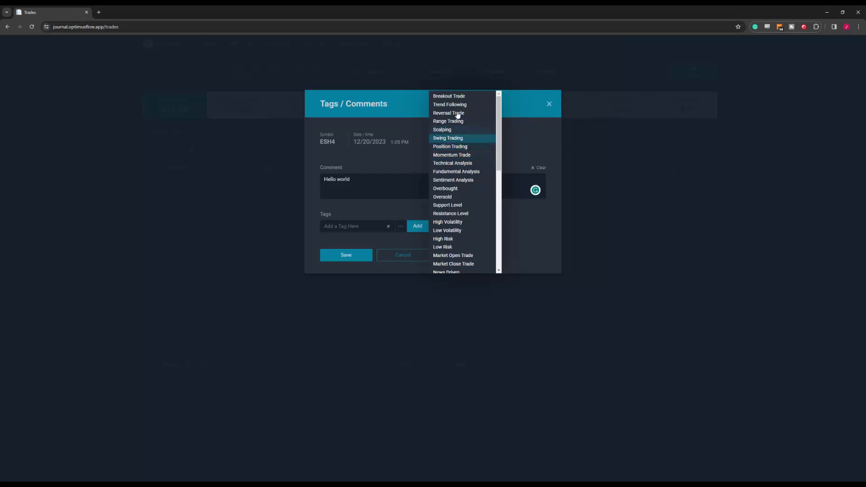
scroll(461, 197, "down", 3)
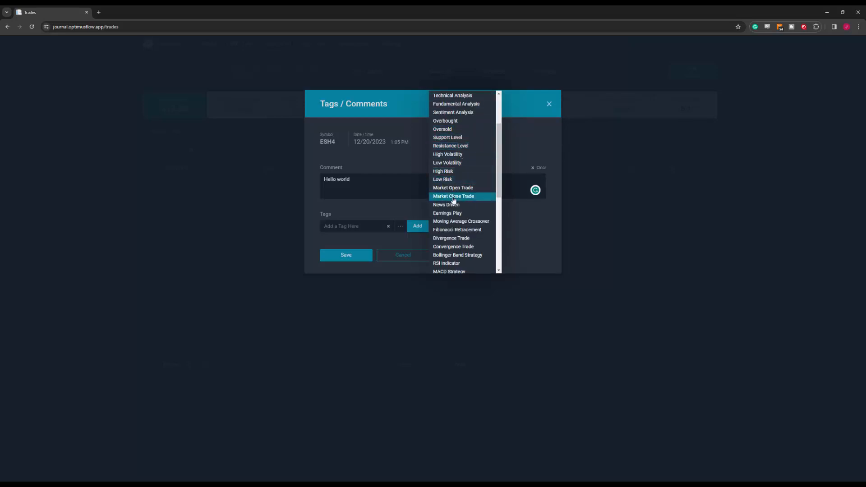
left_click(460, 163)
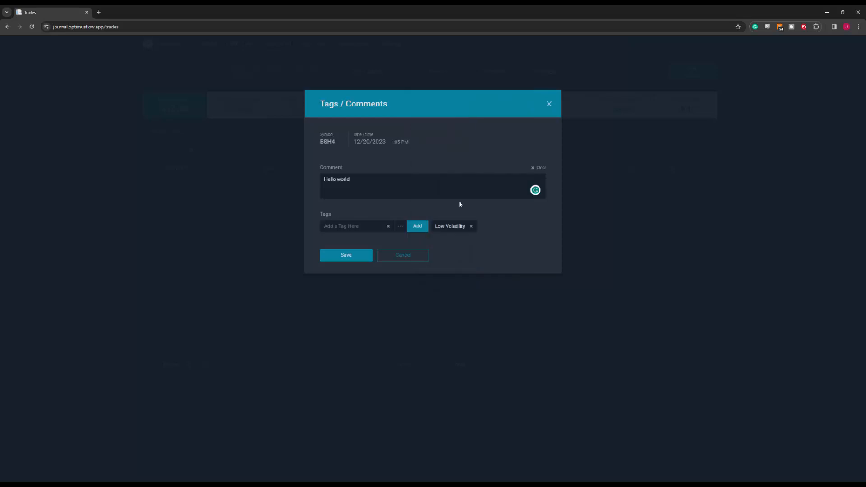
- Add the preset tags Volume Spike and News Driven to the trade
left_click(401, 226)
scroll(452, 224, "down", 2)
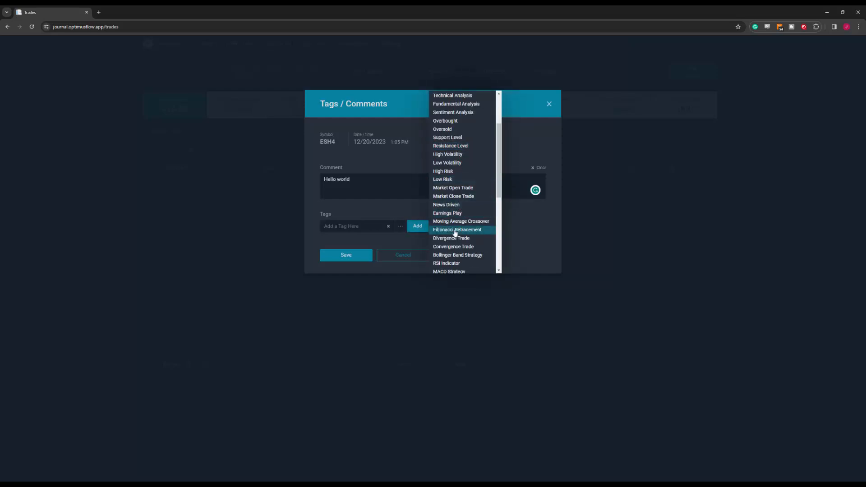
scroll(455, 195, "down", 2)
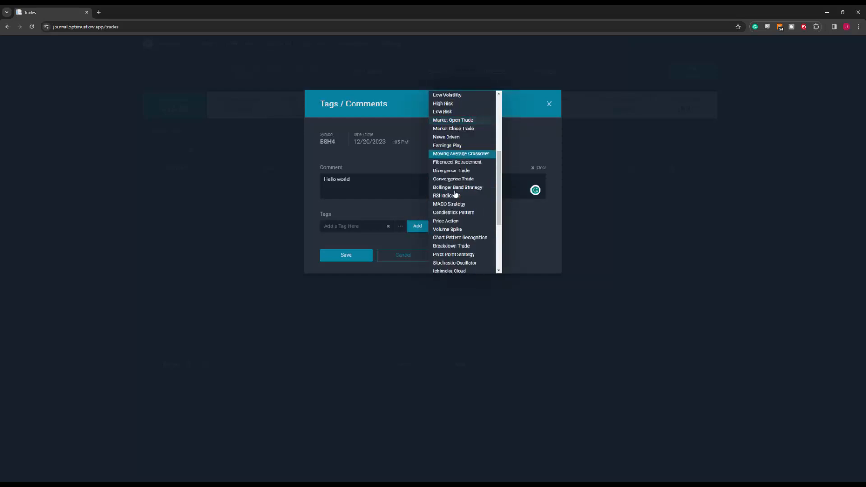
left_click(448, 230)
left_click(401, 226)
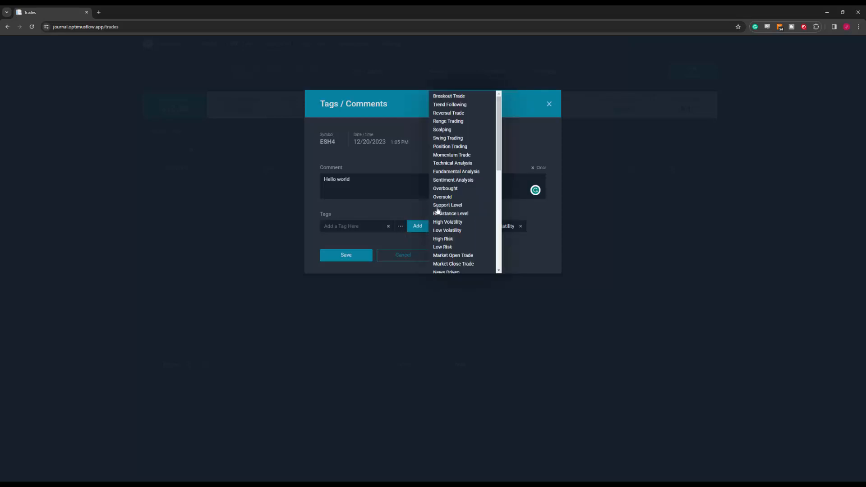
scroll(440, 212, "down", 1)
left_click(446, 238)
- Add the preset tags Breakdown Trade and Divergence Trade to the trade
left_click(401, 226)
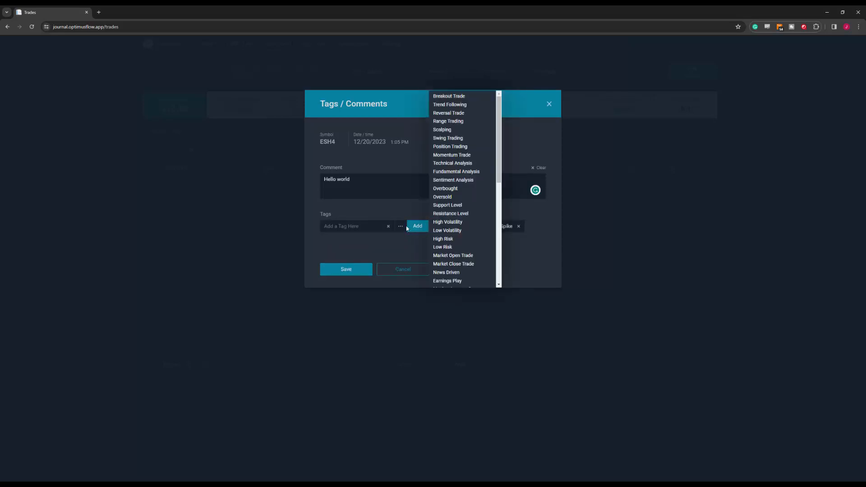
scroll(442, 234, "down", 4)
left_click(448, 247)
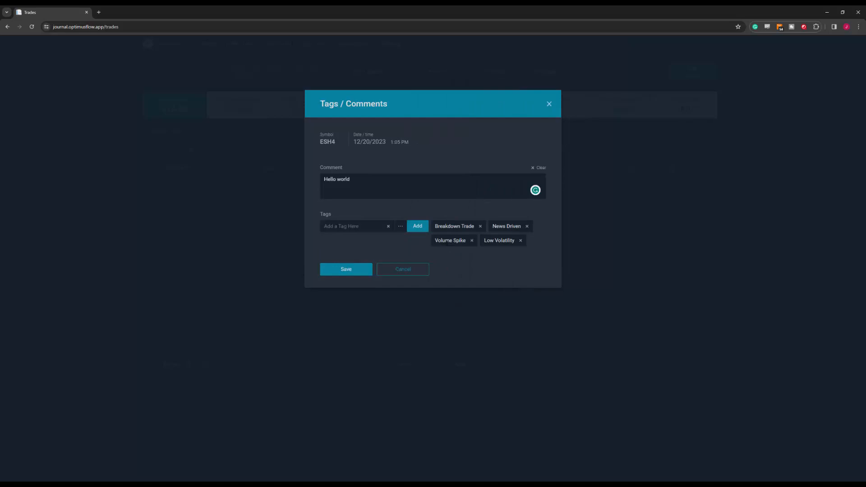
left_click(402, 227)
scroll(444, 260, "down", 1)
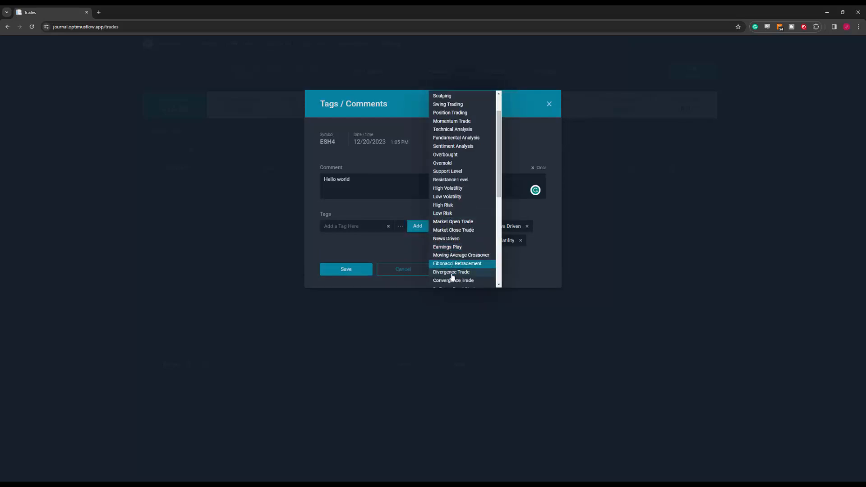
left_click(452, 273)
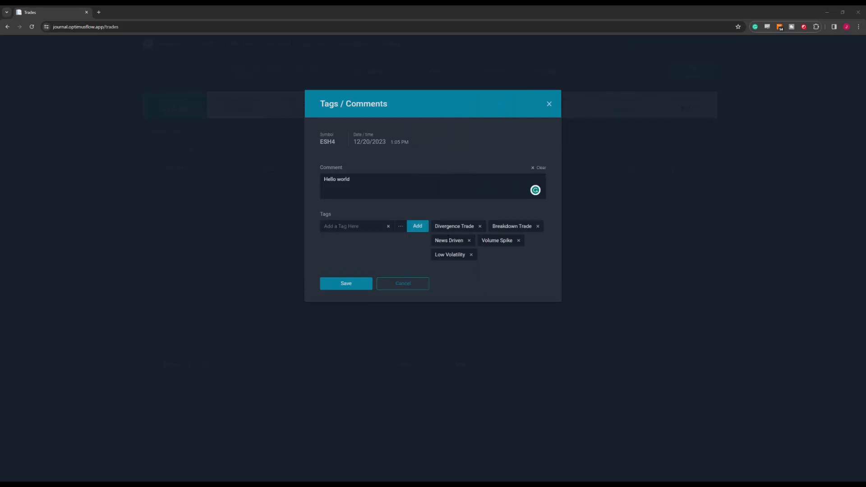
- Add a custom tag named TEST and save the trade's comment and tags
left_click(352, 226)
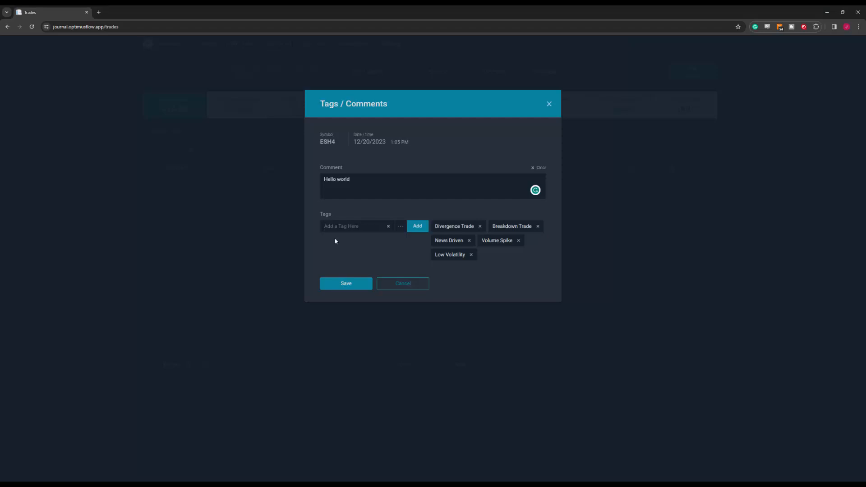
left_click_drag(371, 179, 317, 178)
left_click(377, 189)
left_click(366, 228)
type("TEST")
left_click(410, 230)
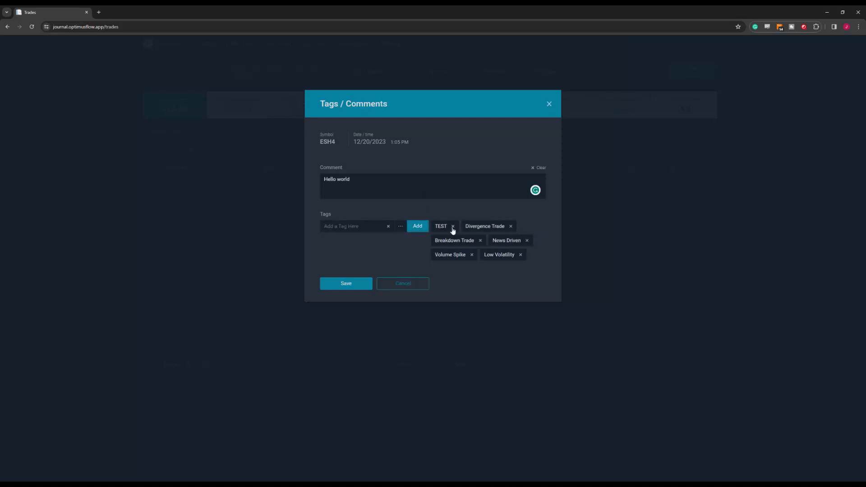
left_click(348, 287)
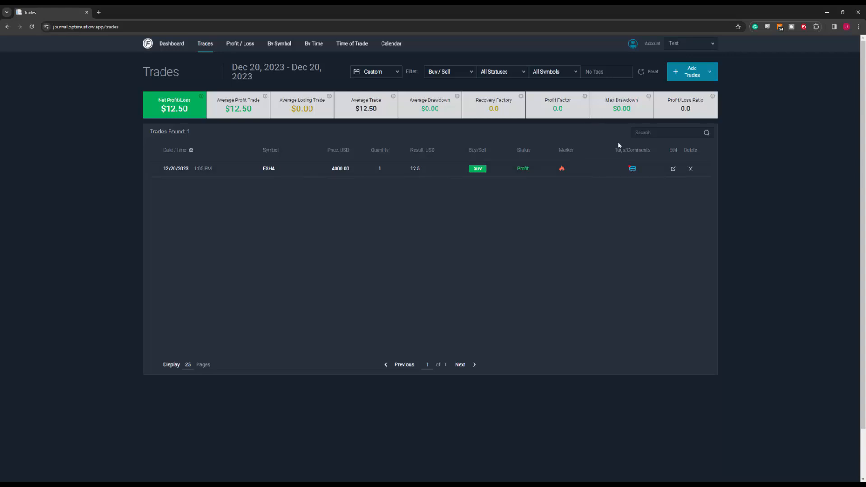
- Reopen the ESH4 trade's tags and comments and append a row of dots to the "Hello world" comment
left_click(632, 169)
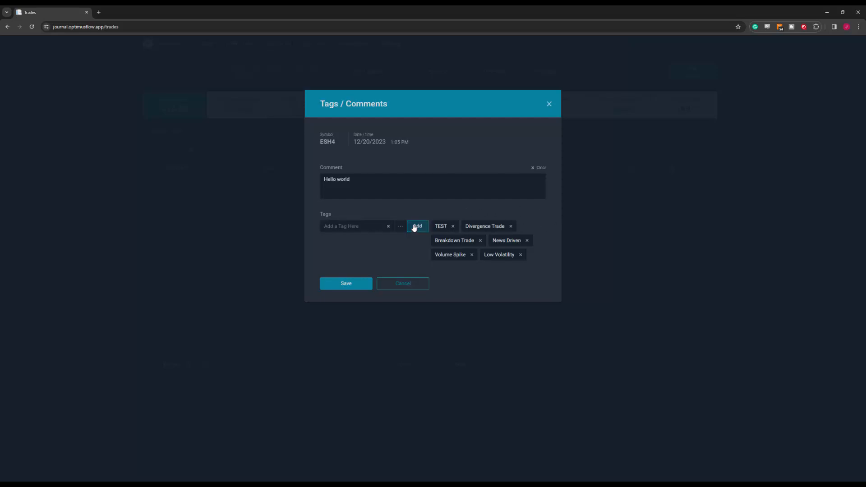
left_click(374, 177)
type("....")
- Add the preset tag High Risk and a custom tag TEST 2 to the trade, and save the changes
left_click(401, 226)
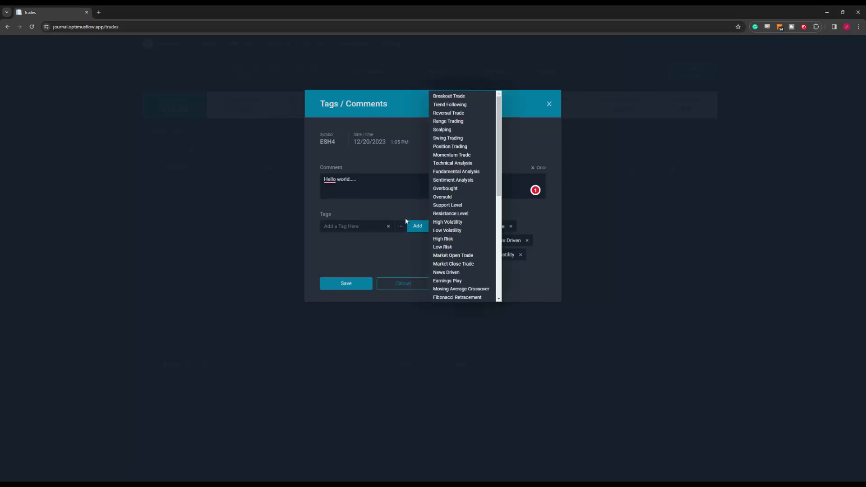
scroll(458, 207, "down", 5)
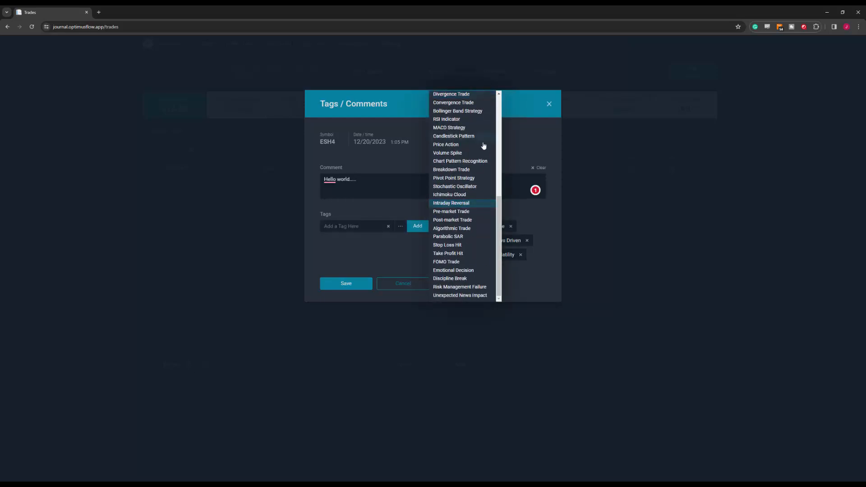
scroll(454, 235, "up", 3)
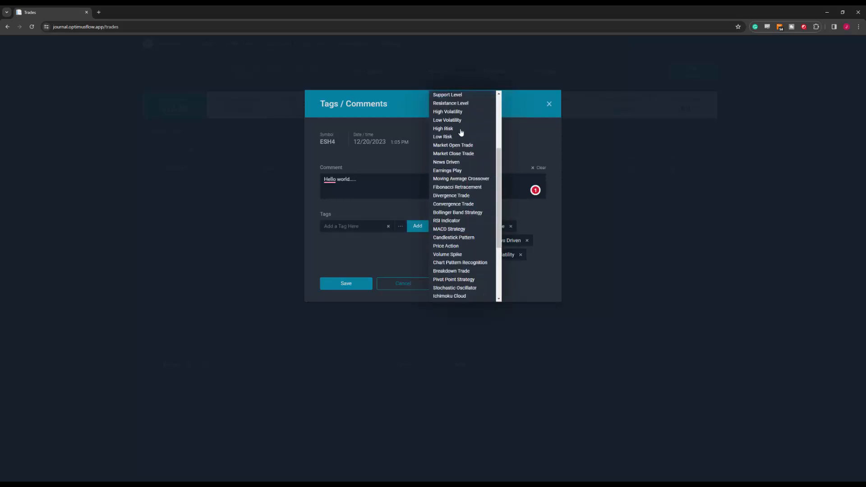
left_click(453, 154)
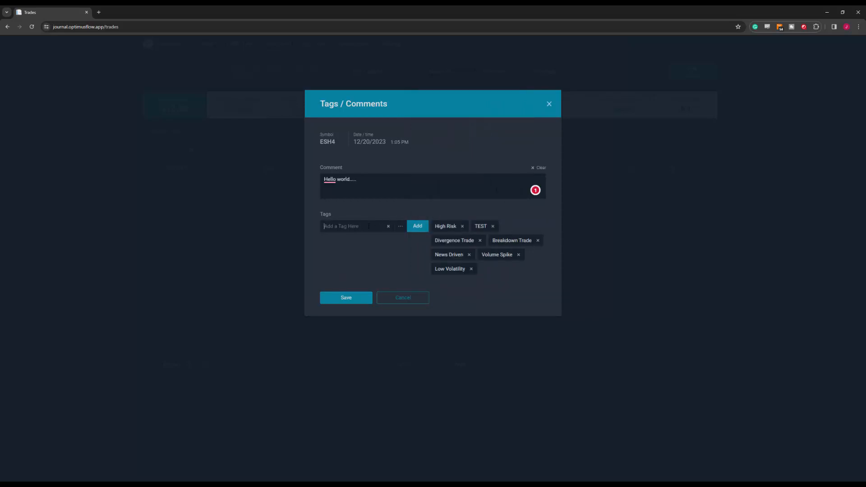
type("TEST 2")
left_click(412, 228)
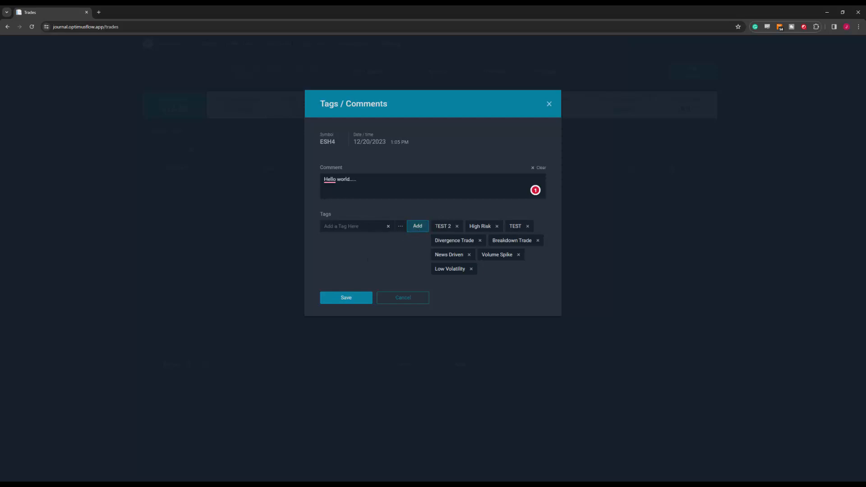
left_click(351, 301)
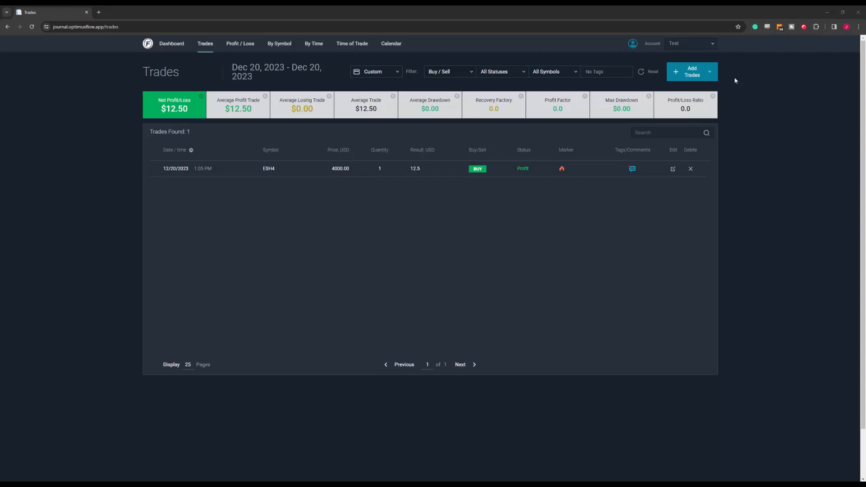
- Look at the choices for adding trades, manually or by importing from a file
left_click(707, 78)
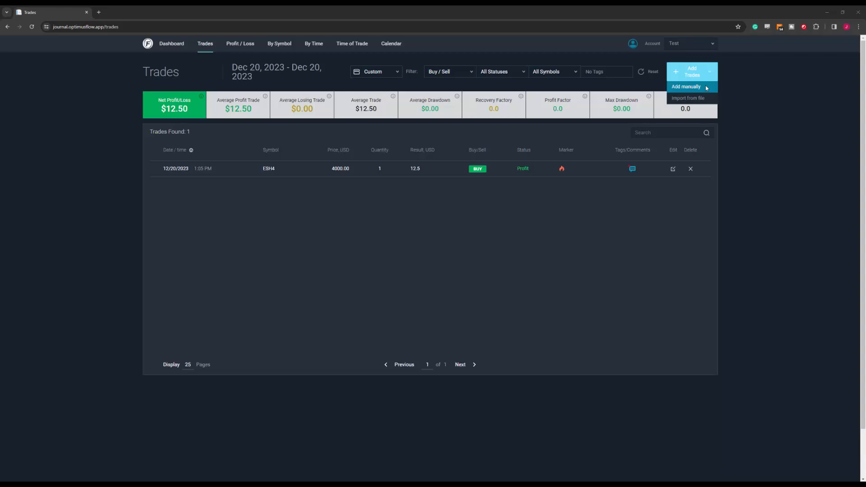
left_click(701, 89)
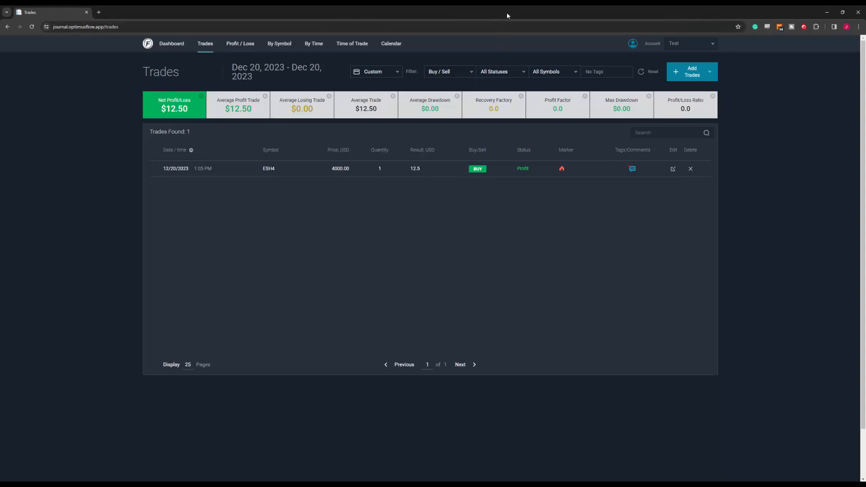
- Switch to the Optimus Flow trading platform and show its list of today's trades
left_click_drag(504, 13, 0, 141)
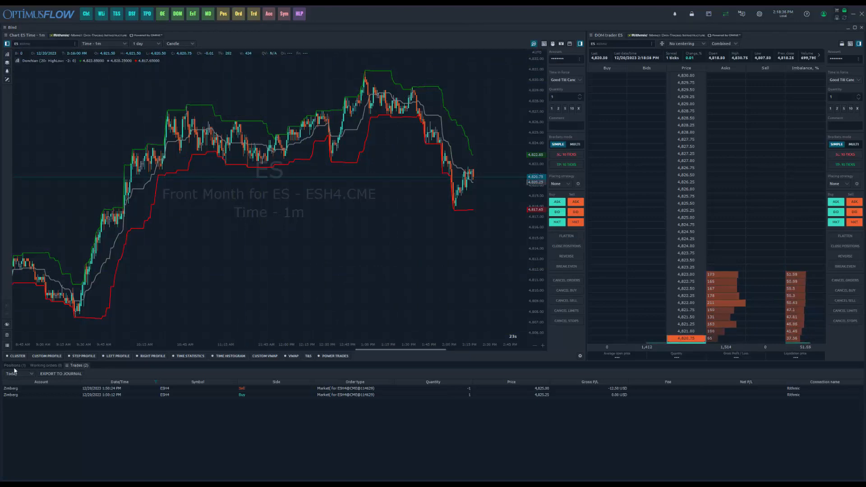
left_click(38, 364)
left_click(78, 365)
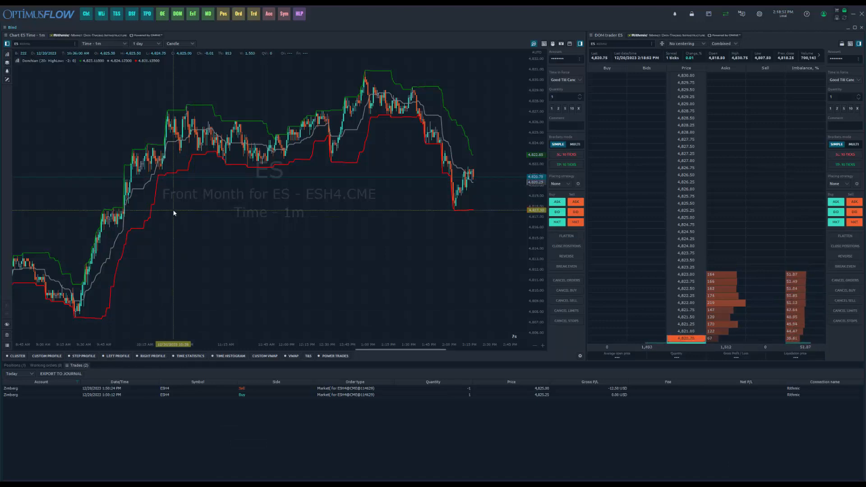
left_click(253, 14)
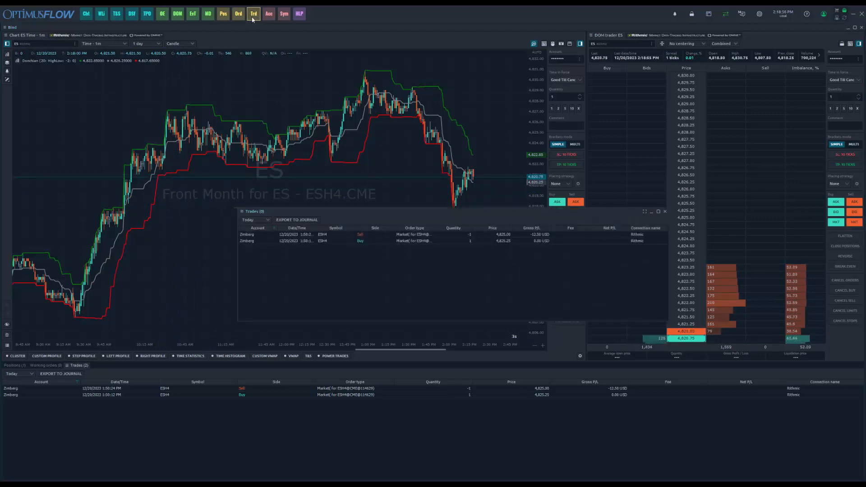
left_click_drag(297, 178, 296, 194)
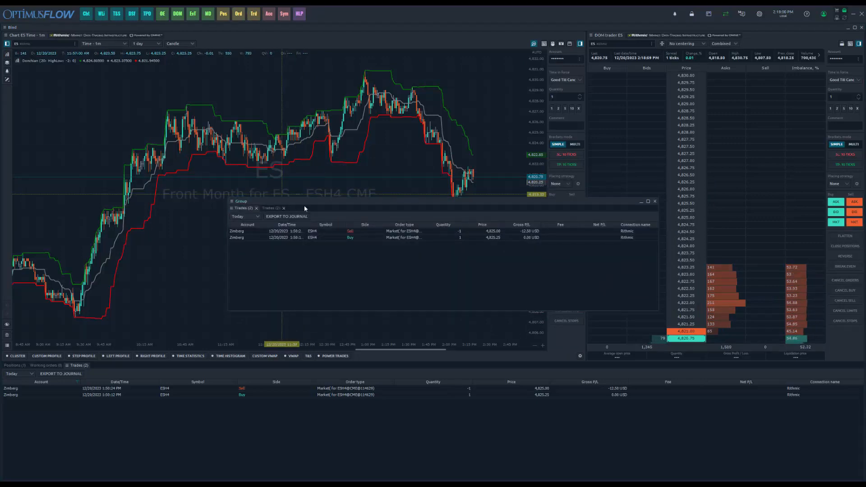
left_click(654, 201)
left_click(438, 224)
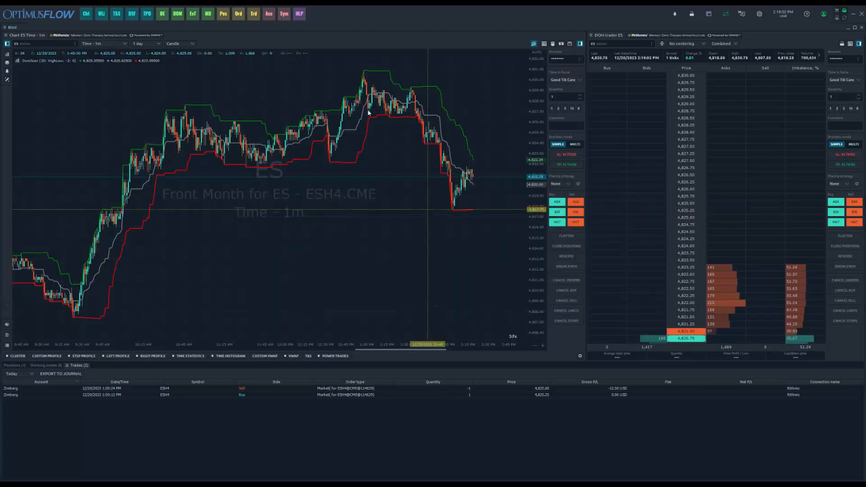
- Open a separate Trades window from the portfolio tools and export today's trades to the trading journal
left_click(52, 16)
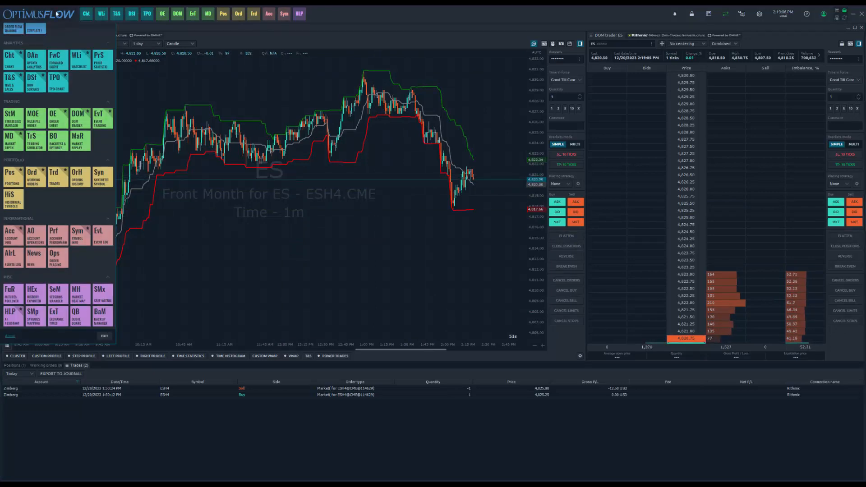
left_click(55, 185)
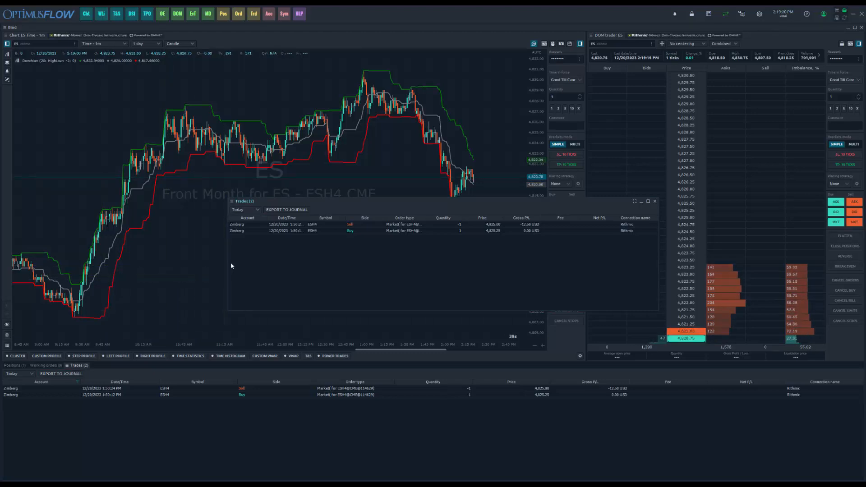
left_click(284, 210)
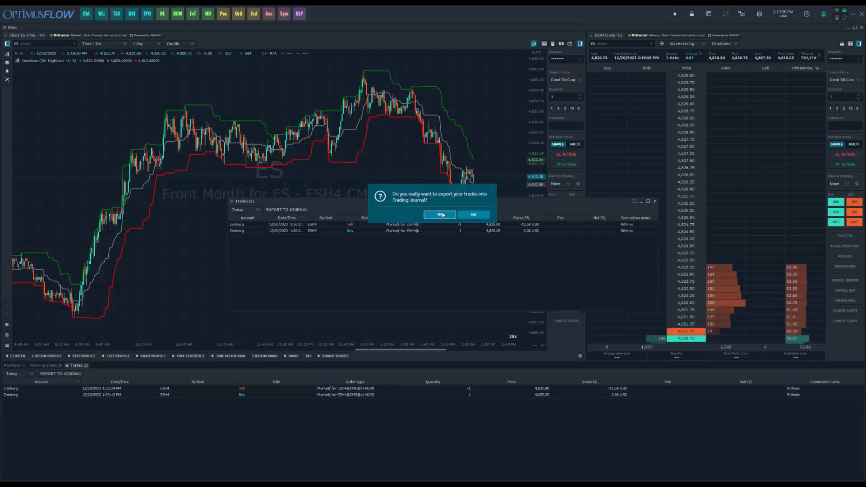
left_click(440, 215)
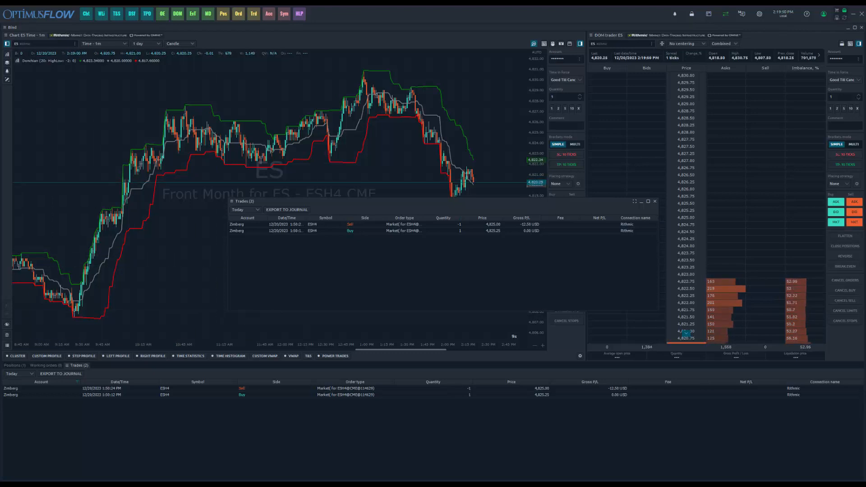
- Switch to the journal's Trades page in the browser and maximize its window
left_click_drag(0, 151, 453, 5)
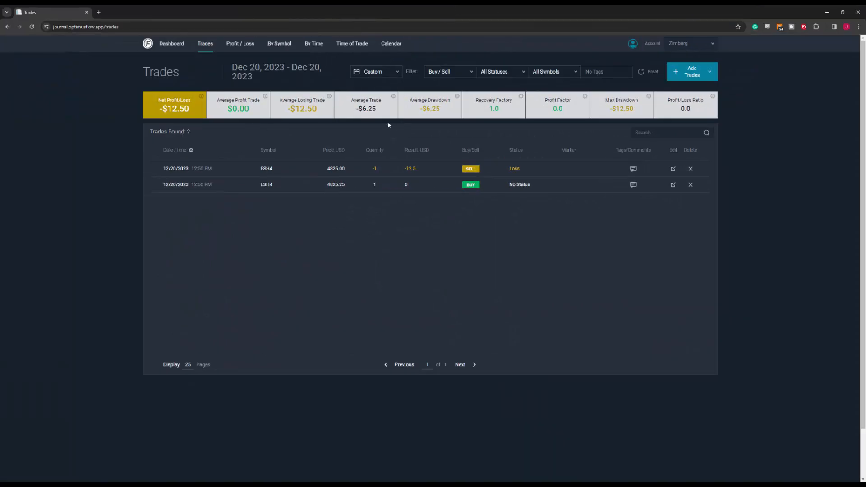
left_click_drag(253, 15, 563, 235)
left_click(272, 246)
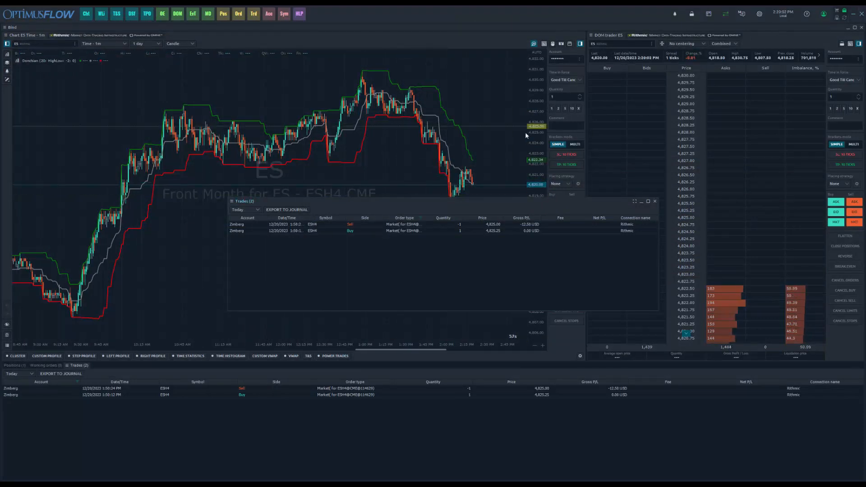
mouse_move(207, 485)
left_click(209, 458)
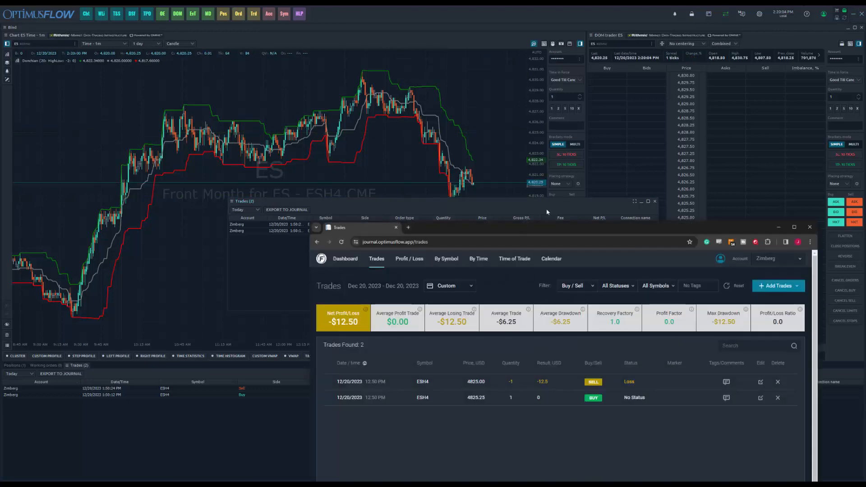
double_click(556, 224)
- Look at the accounts available in the journal's account selector
left_click(690, 43)
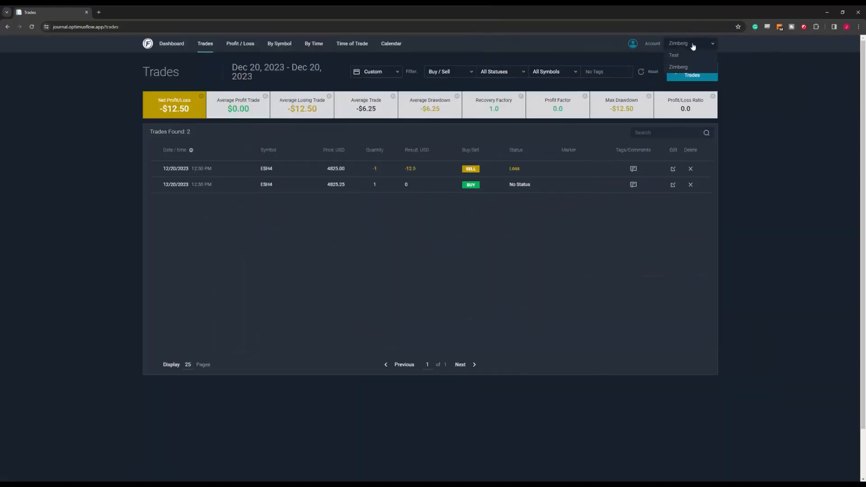
left_click(681, 44)
left_click(681, 45)
left_click(604, 106)
left_click(692, 46)
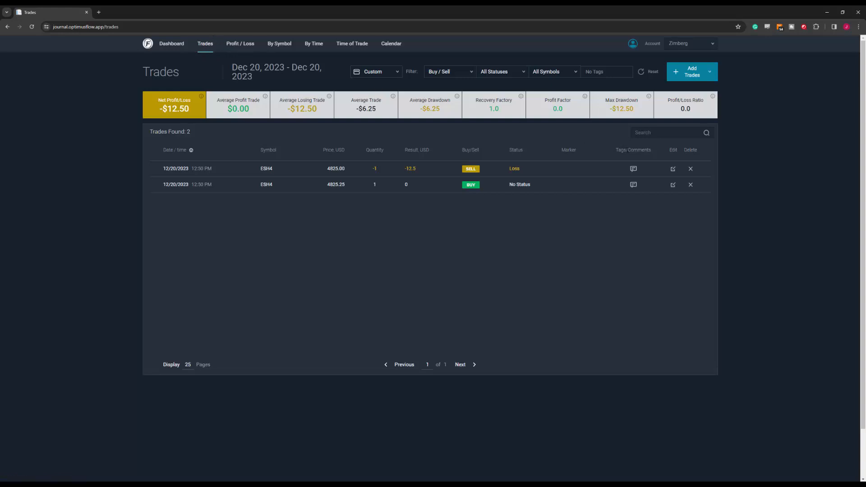
- Open the tags and comments of the ESH4 sell trade and enter the comment "Test"
left_click(634, 170)
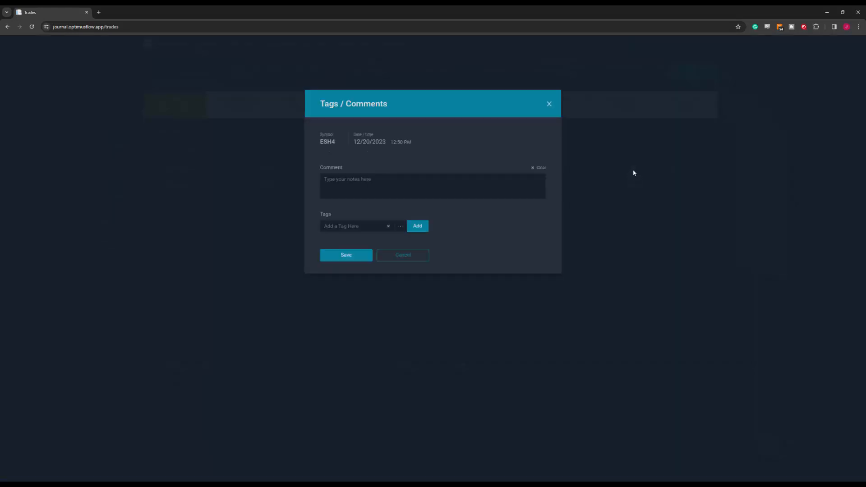
left_click(471, 180)
left_click_drag(417, 144, 342, 140)
left_click(359, 154)
type("Tes")
- Add the custom tag TEST and the preset tag Scalping to the sell trade, and save the changes
type("TEST")
left_click(413, 226)
left_click(401, 233)
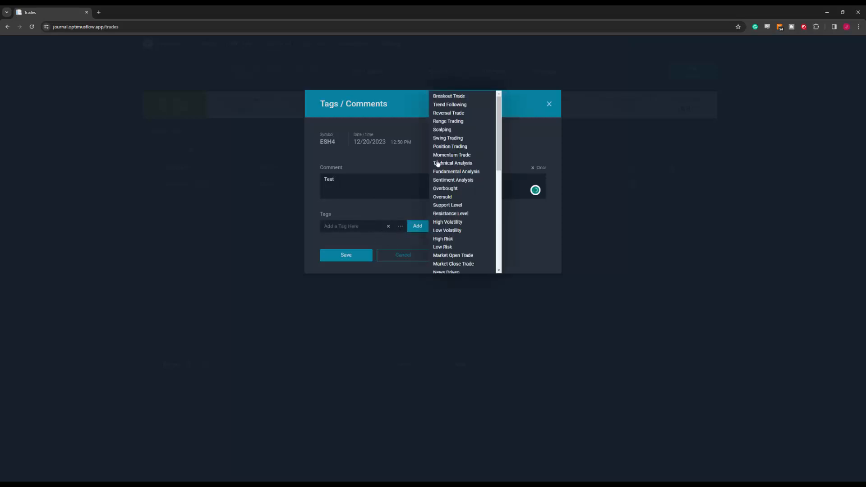
left_click(437, 130)
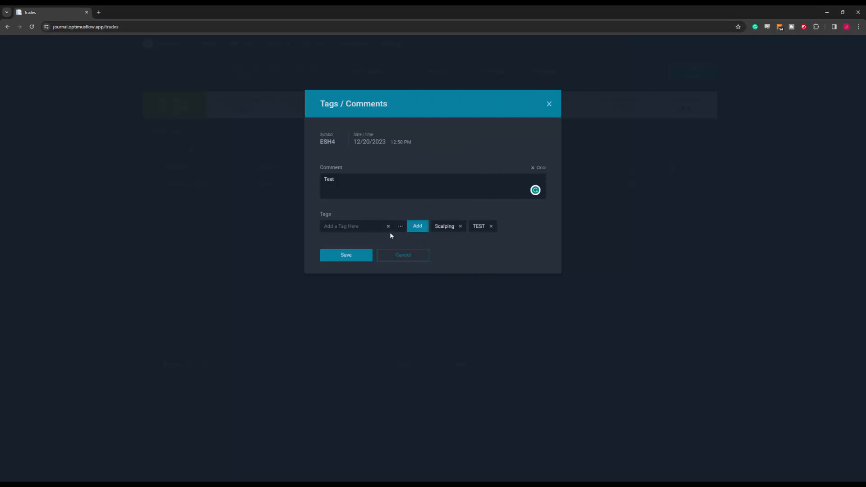
left_click(362, 254)
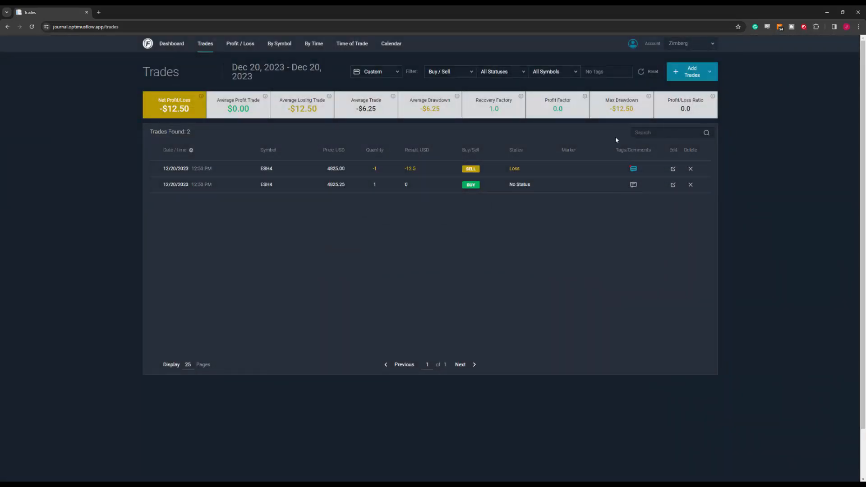
- Review the saved comment and tags of the ESH4 sell trade and close them again
left_click(633, 170)
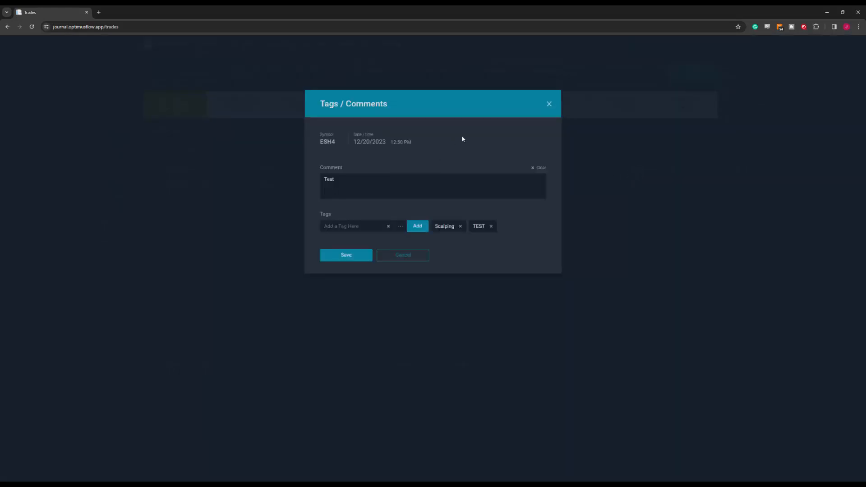
left_click(549, 104)
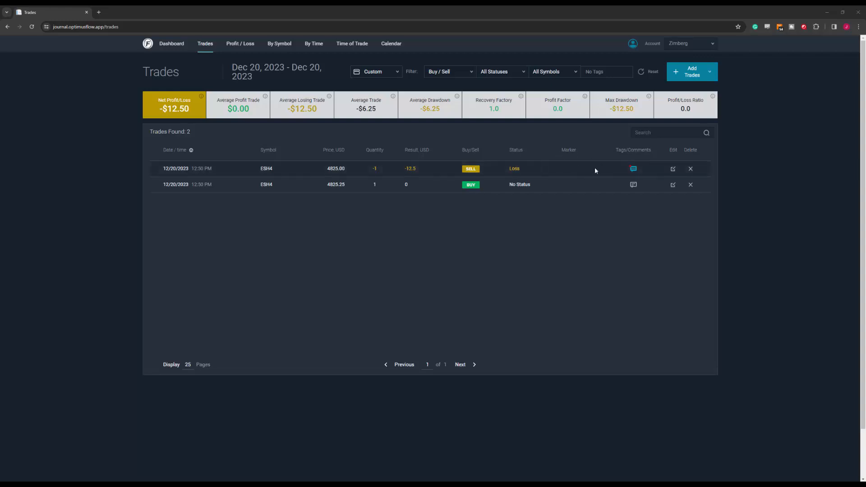
left_click(559, 219)
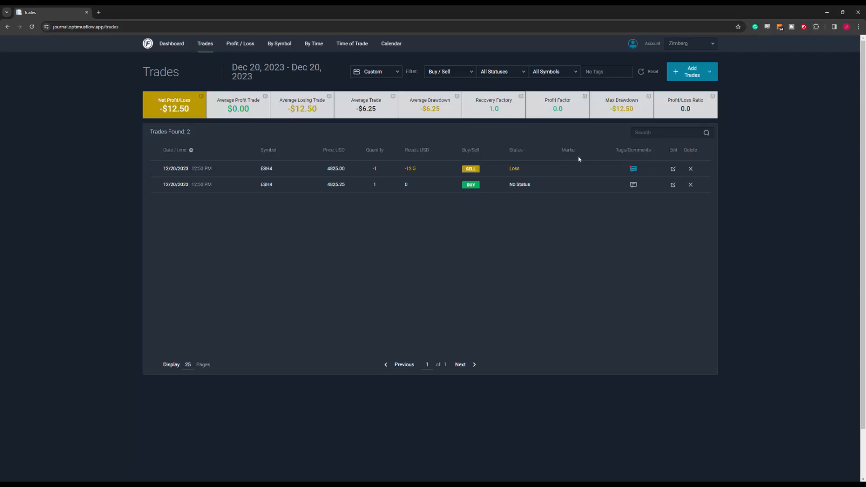
- Edit the ESH4 sell trade to raise its score and set its marker to fire, and save it
left_click(671, 169)
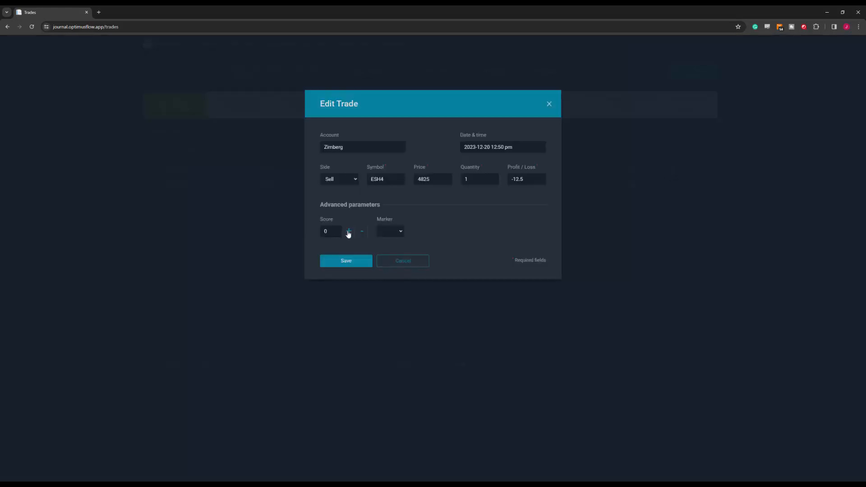
triple_click(349, 232)
left_click(390, 231)
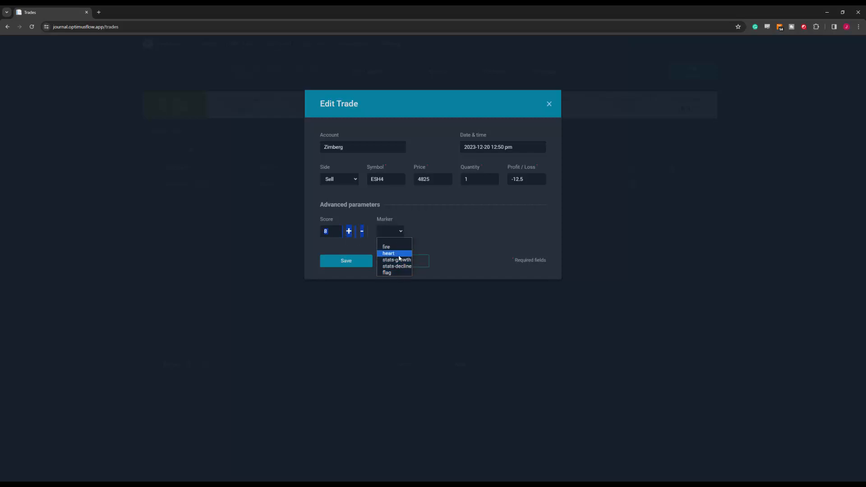
left_click(395, 247)
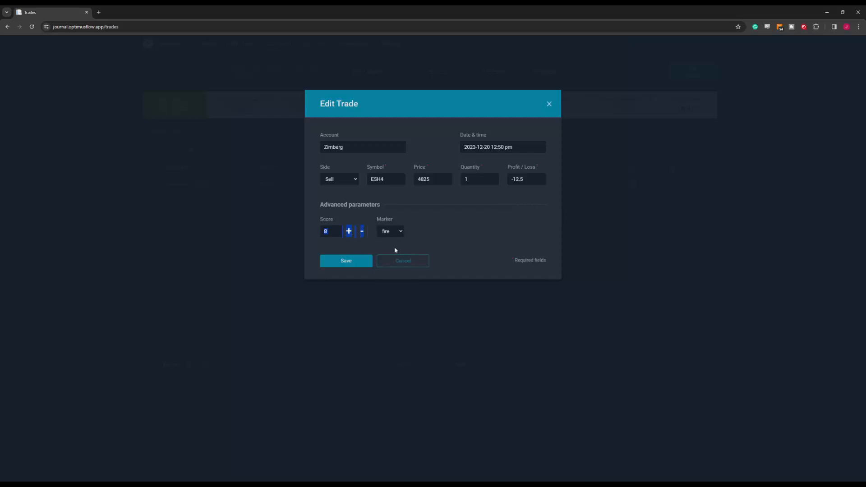
left_click(356, 261)
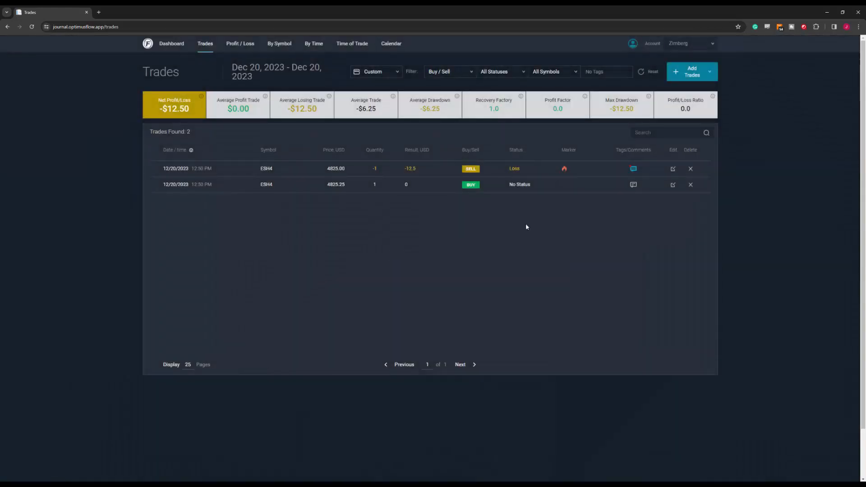
double_click(569, 150)
- Look at the date range choices for the trades list without changing the range
left_click(399, 75)
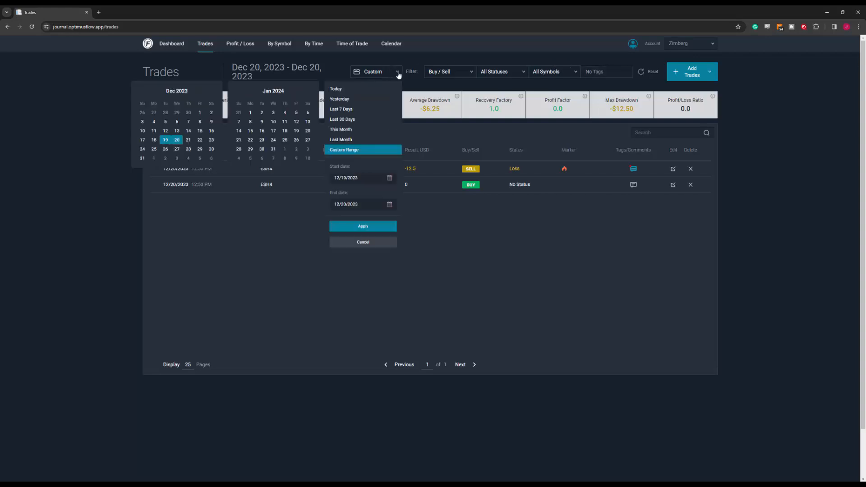
left_click(252, 232)
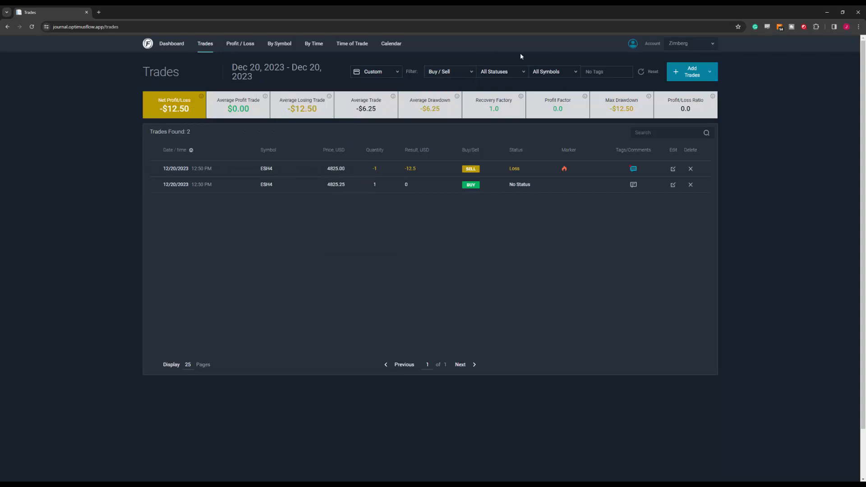
mouse_move(553, 77)
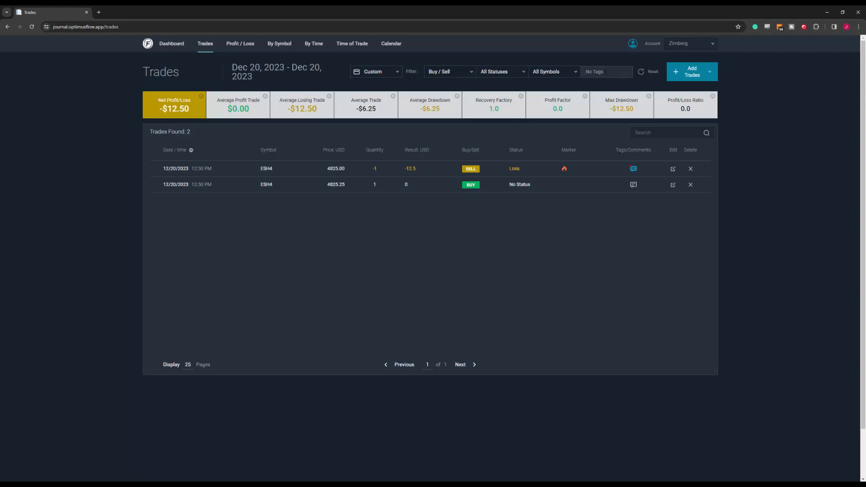
- Check the sell trade's tags, filter the trades list by the tag Scalping, and reset the filters
left_click(633, 169)
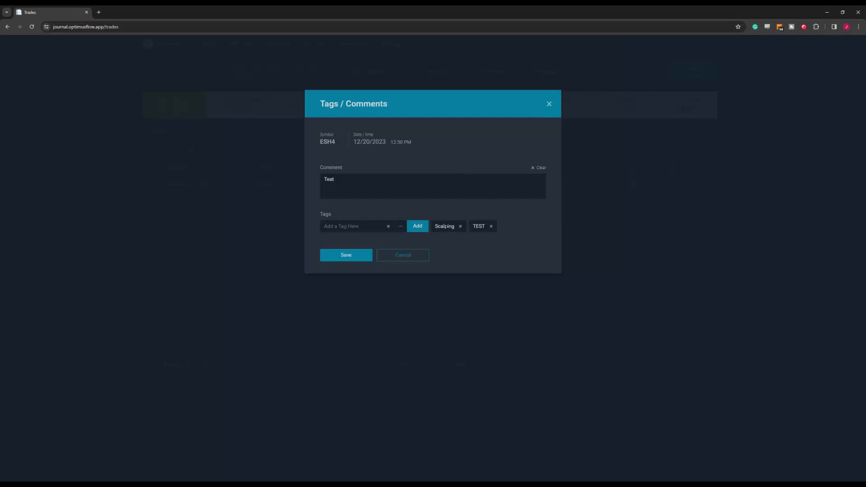
left_click(550, 107)
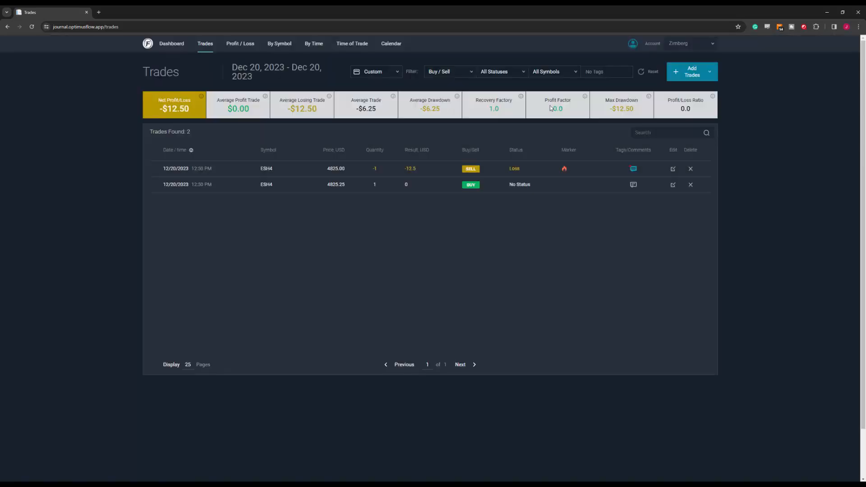
left_click(587, 72)
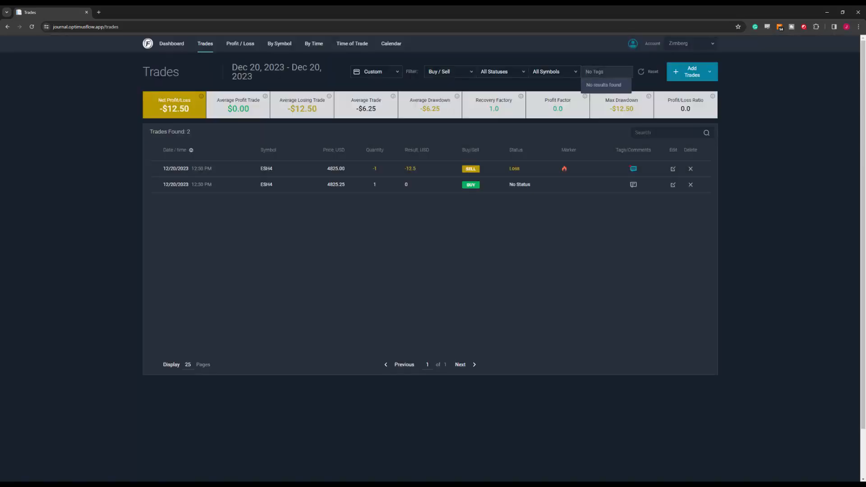
type("Scalpi")
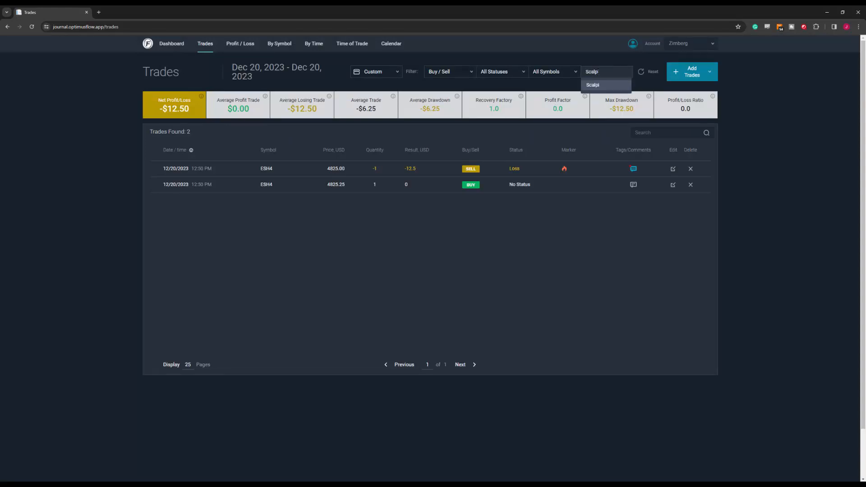
type("ng")
left_click(596, 85)
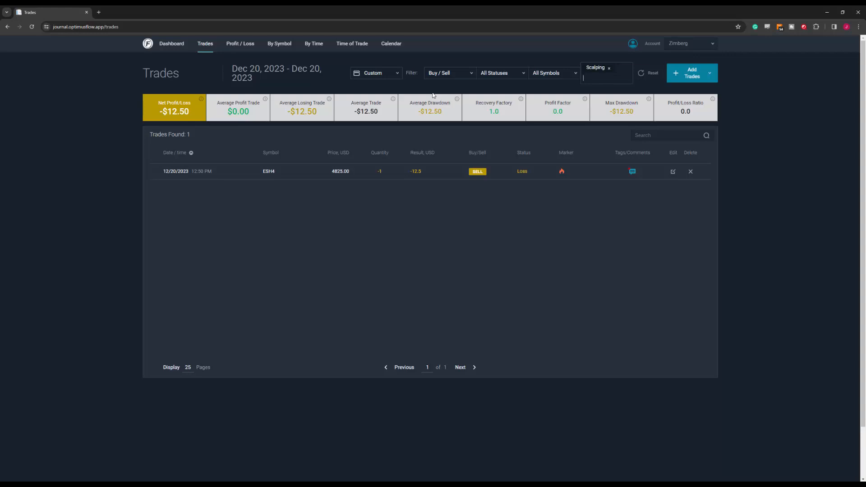
left_click(592, 71)
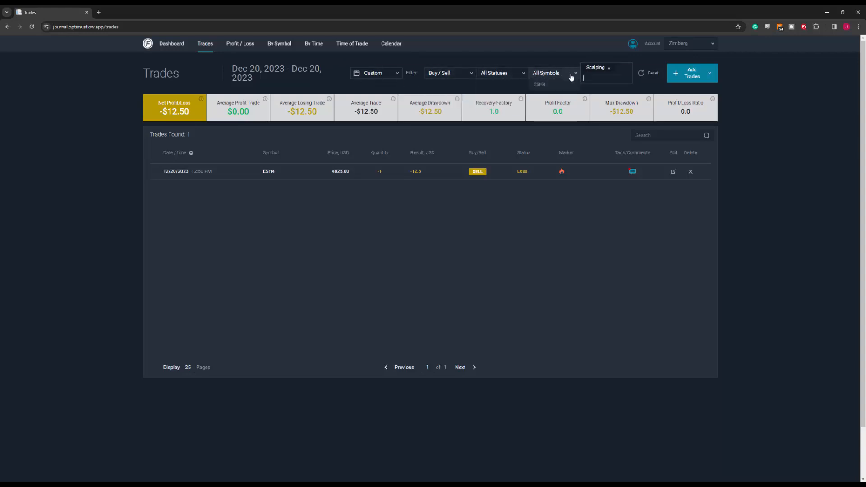
left_click(650, 74)
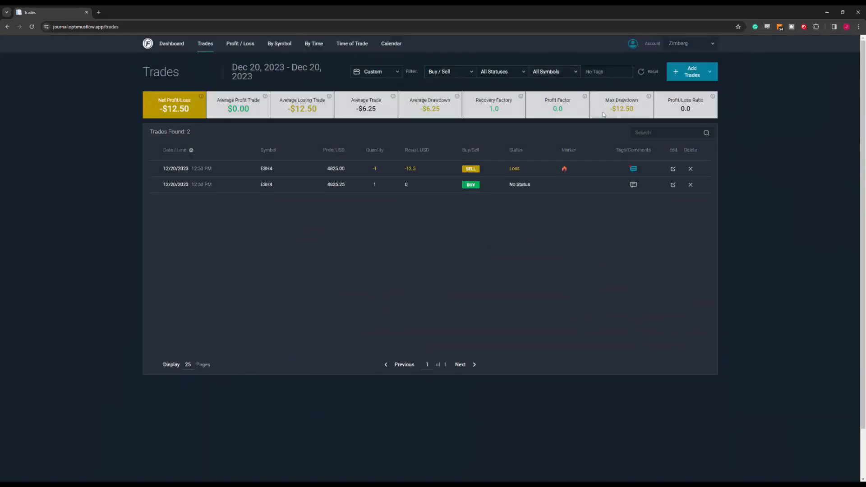
- Look at the choices for filtering the trades list by buy or sell side
left_click(472, 72)
left_click(471, 81)
left_click(319, 190)
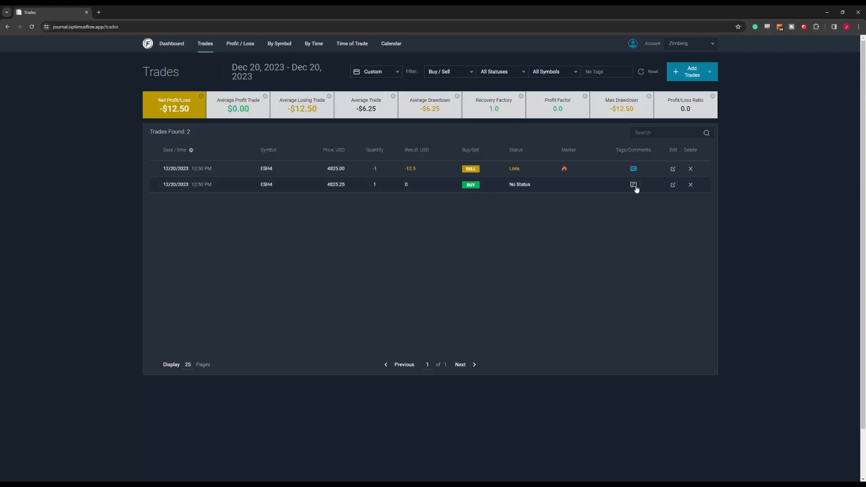